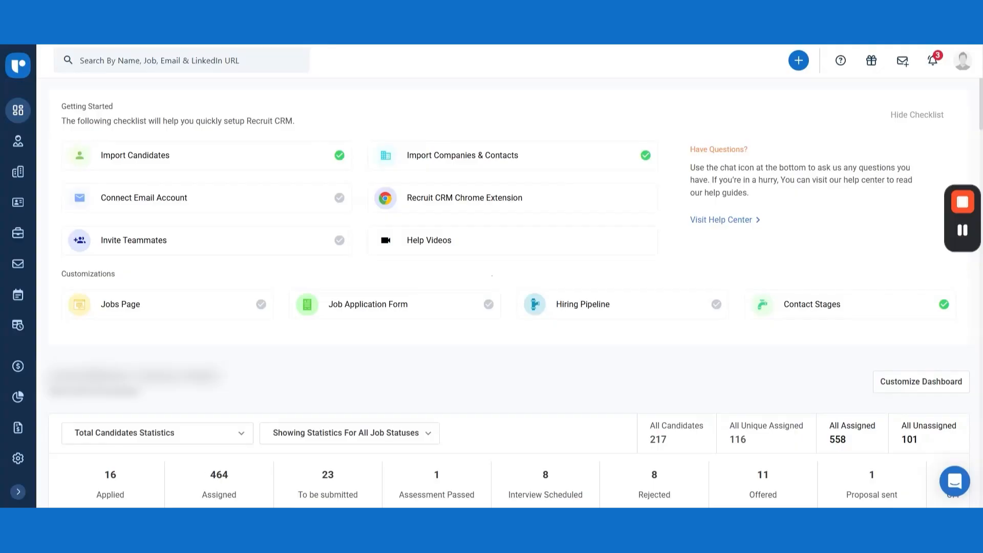
Open the Candidate Fields customization in the admin settings and review the existing candidate custom fields.
click(19, 459)
scroll(182, 241, down, 4)
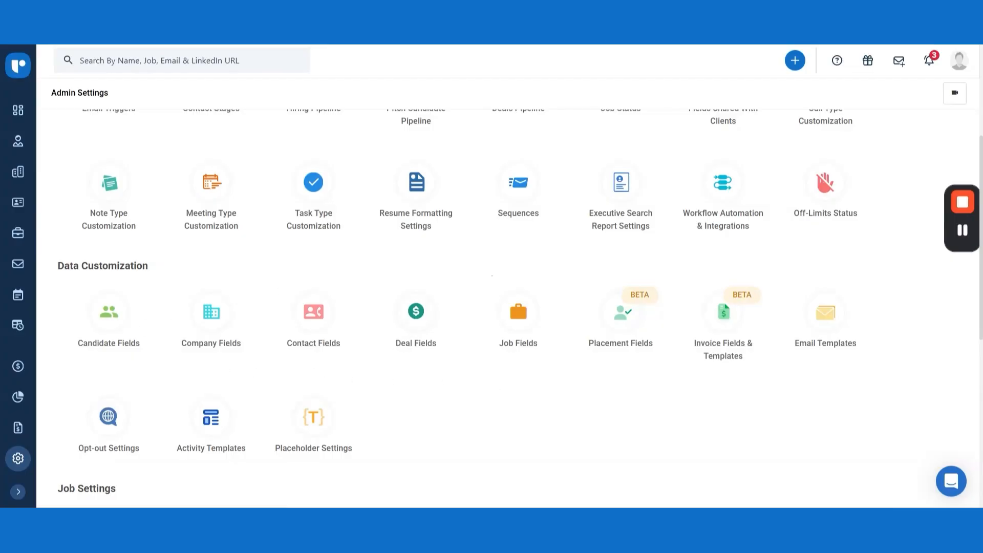
click(106, 326)
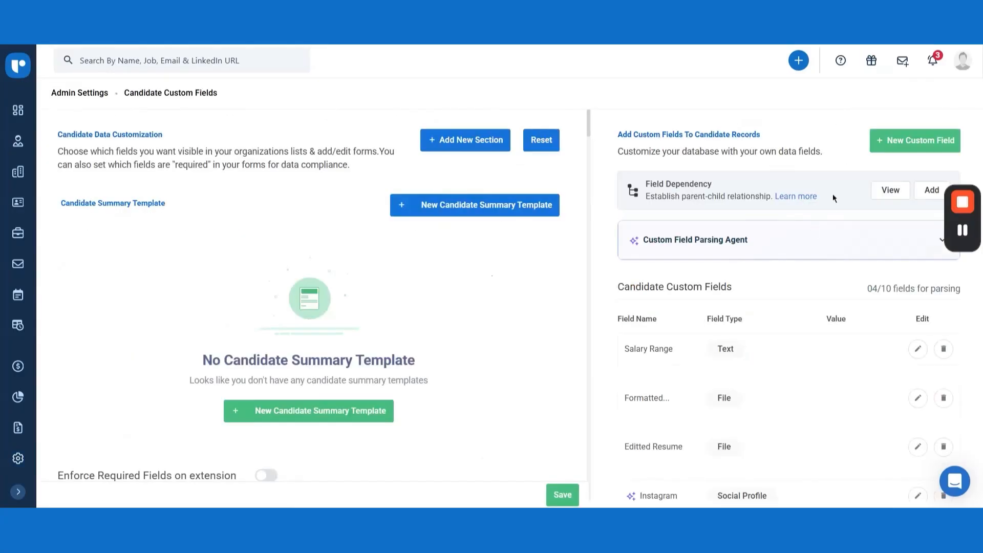
scroll(797, 296, down, 8)
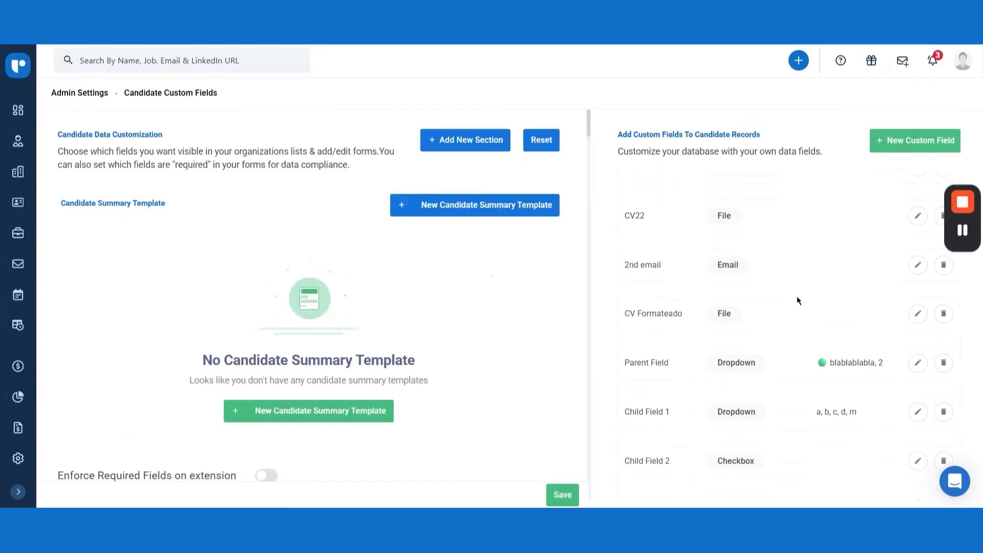
scroll(796, 301, down, 2)
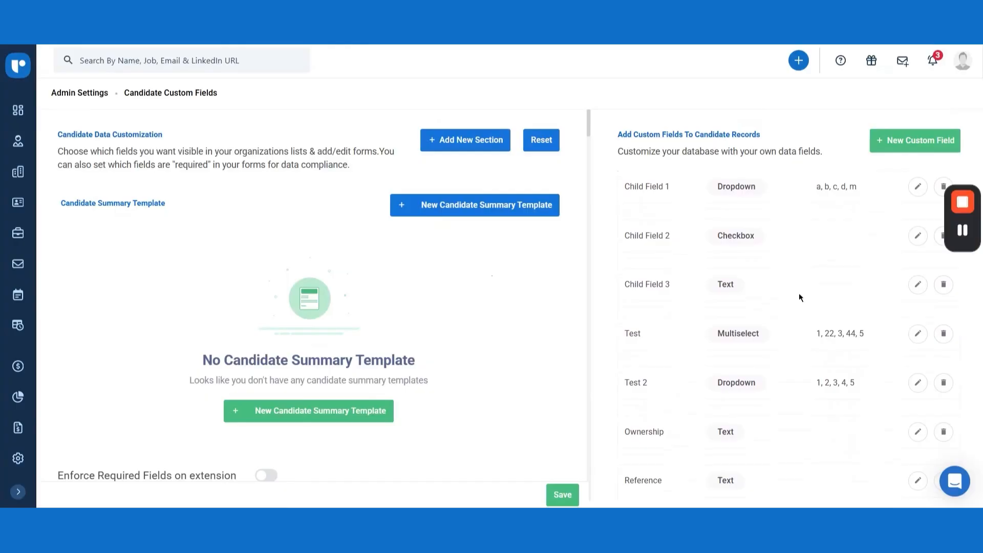
Add a candidate custom field named Test Field, look through the available field types, keep the type Text and save the field.
click(912, 147)
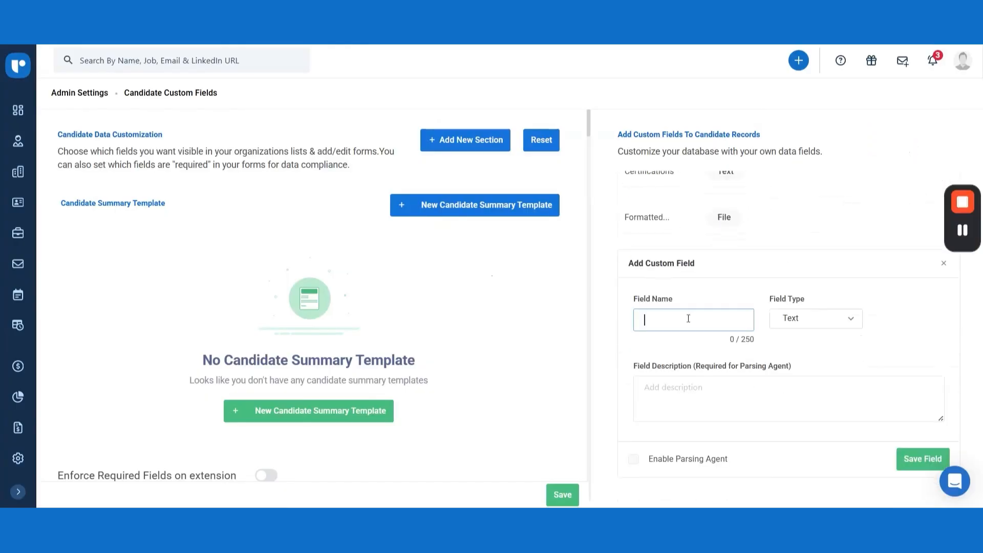
text(Test Field)
click(793, 318)
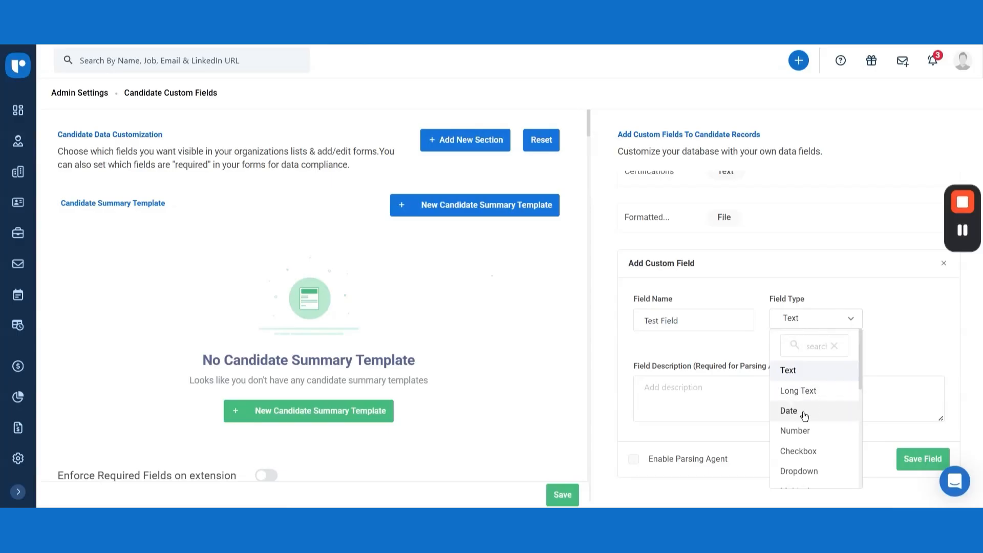
scroll(804, 418, down, 3)
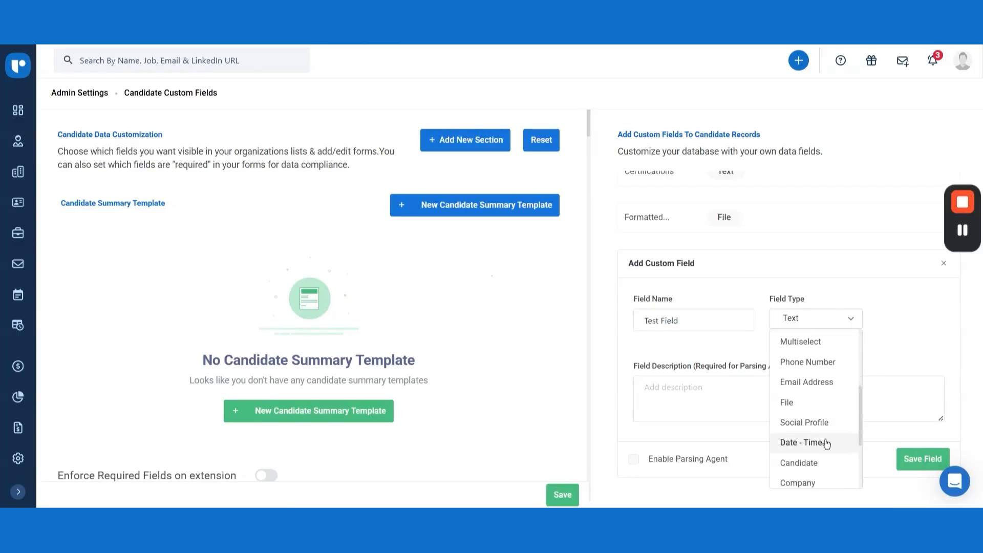
scroll(817, 453, up, 4)
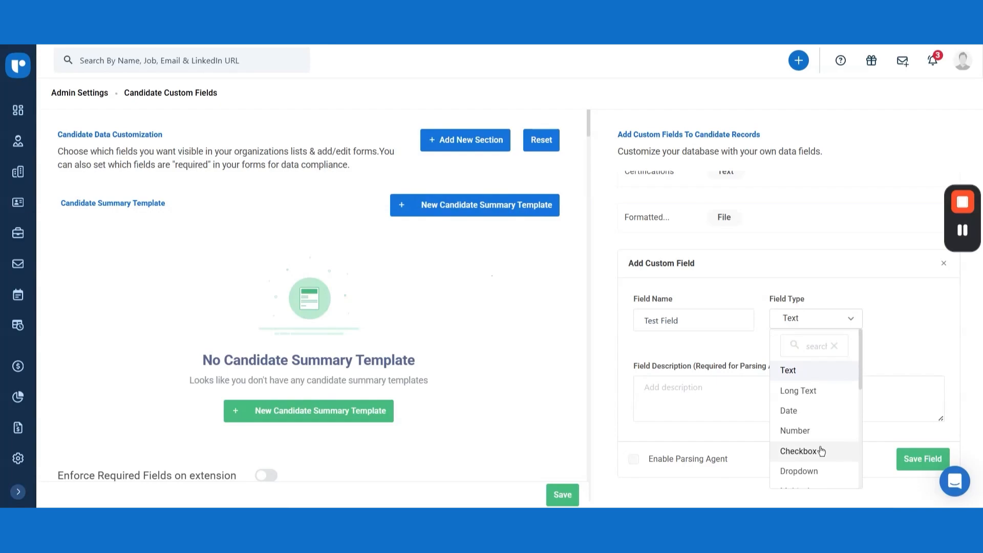
scroll(820, 451, down, 1)
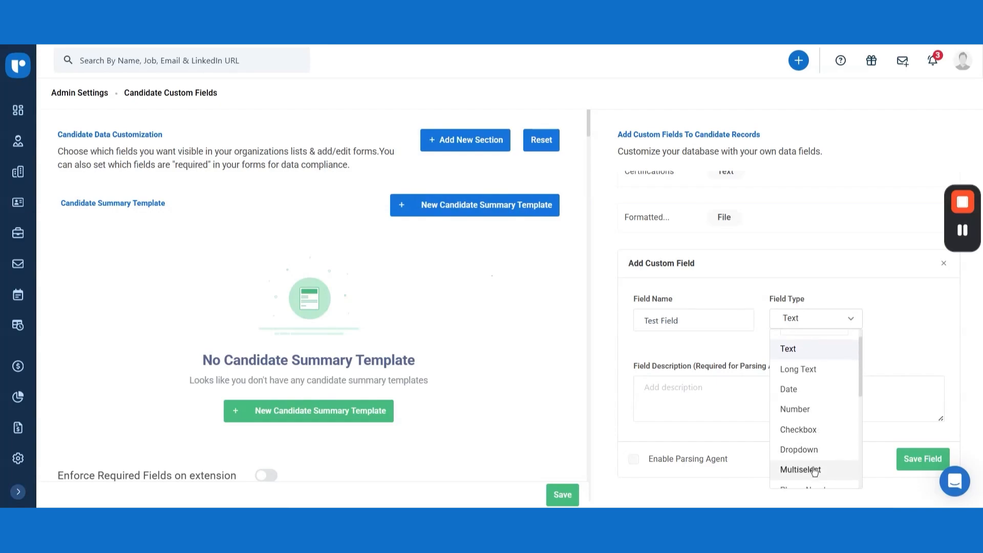
scroll(813, 461, down, 3)
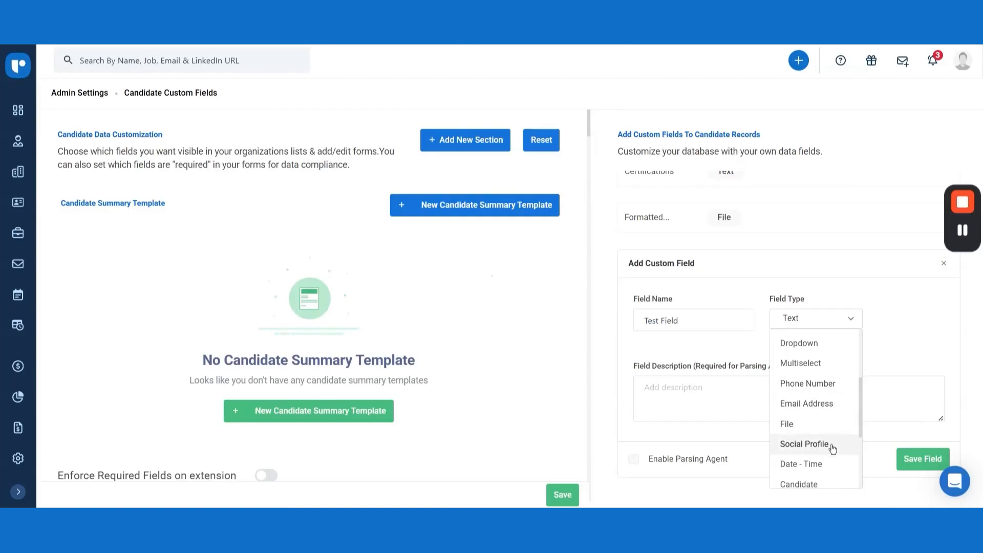
scroll(833, 449, down, 3)
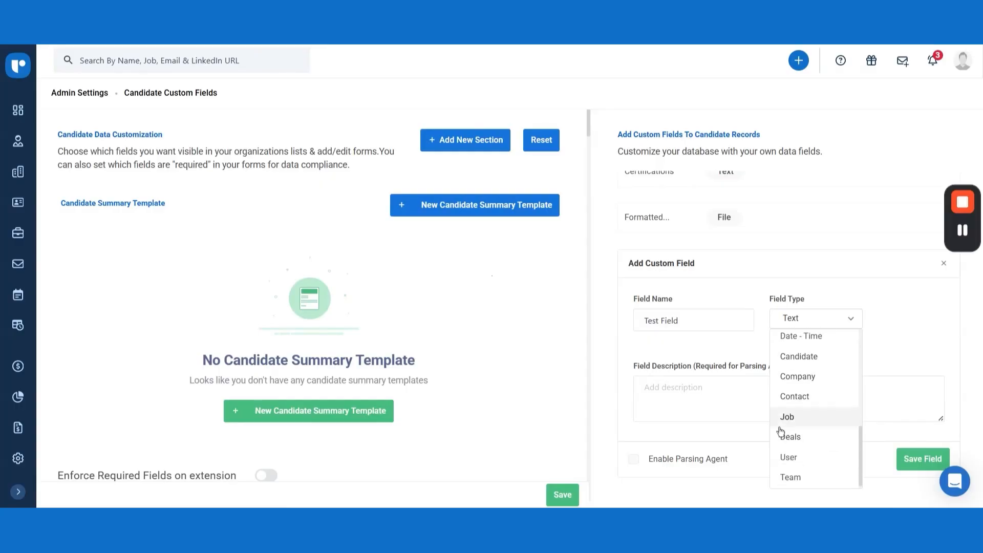
click(902, 317)
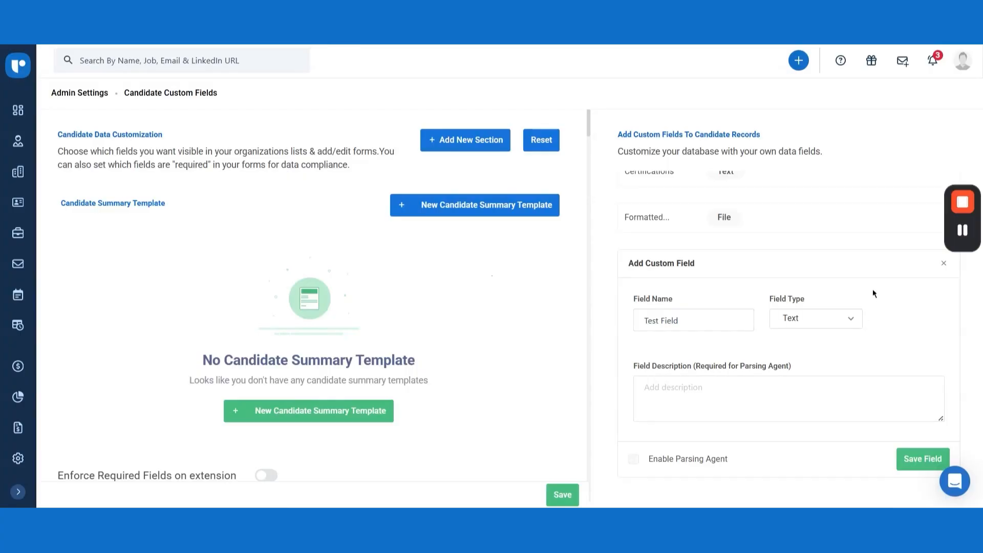
click(921, 460)
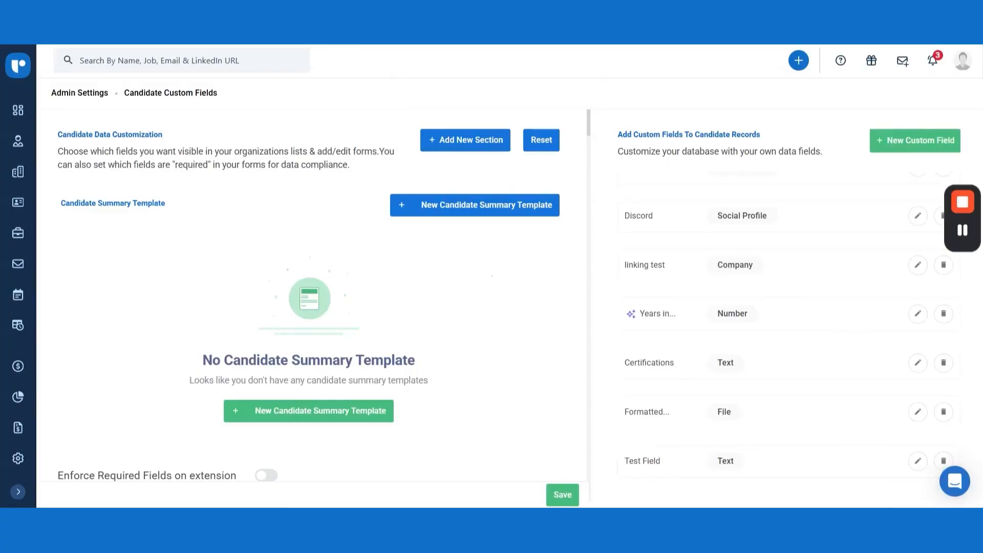
Try to move a custom field up one row within the Additional Information (Custom Fields) section of the candidate data customization.
scroll(193, 380, down, 5)
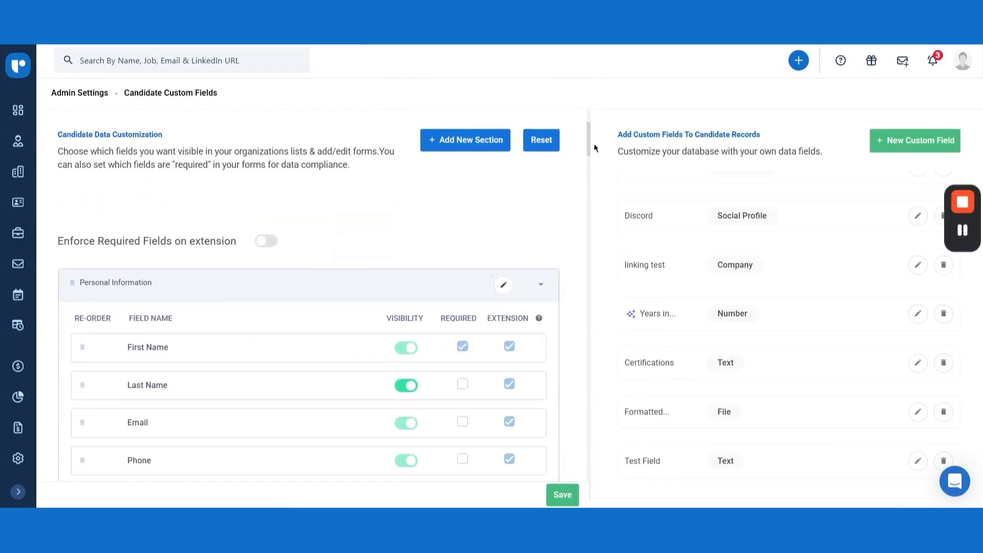
scroll(156, 337, down, 10)
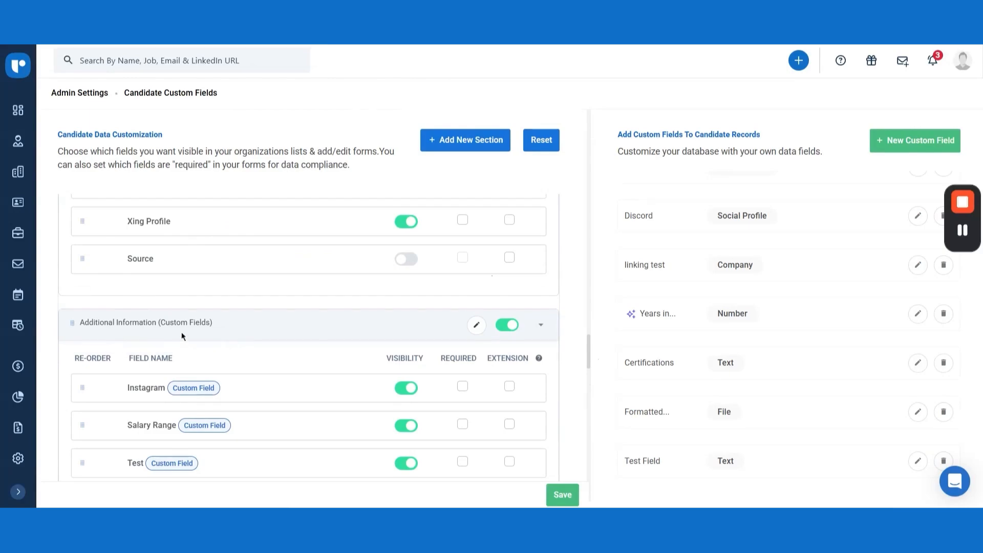
scroll(199, 334, down, 6)
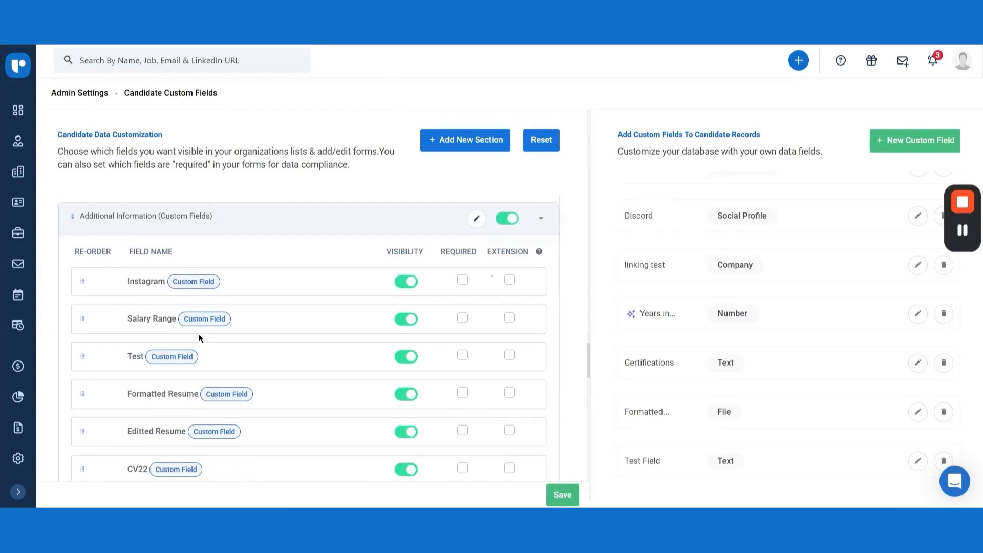
scroll(199, 334, down, 6)
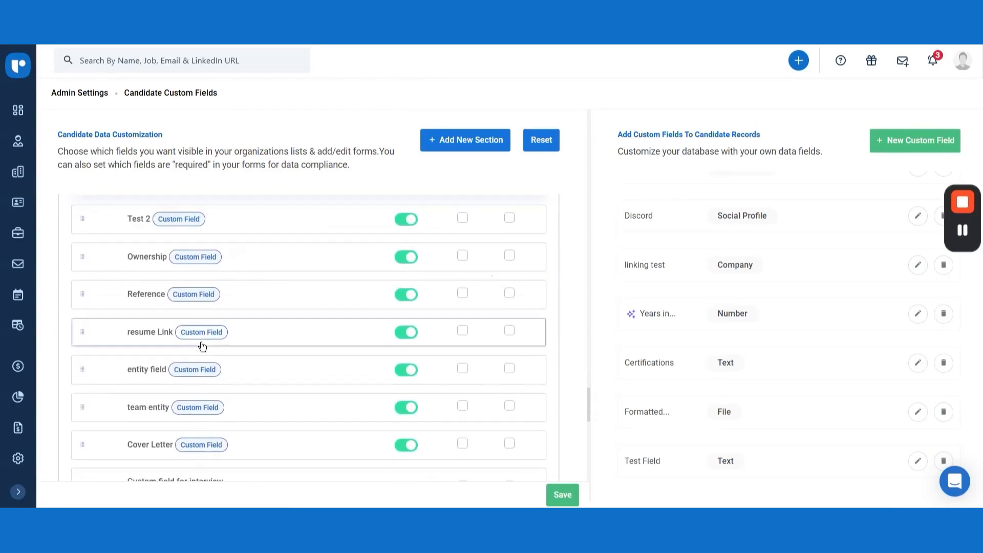
drag(79, 350, 85, 320)
scroll(294, 378, down, 5)
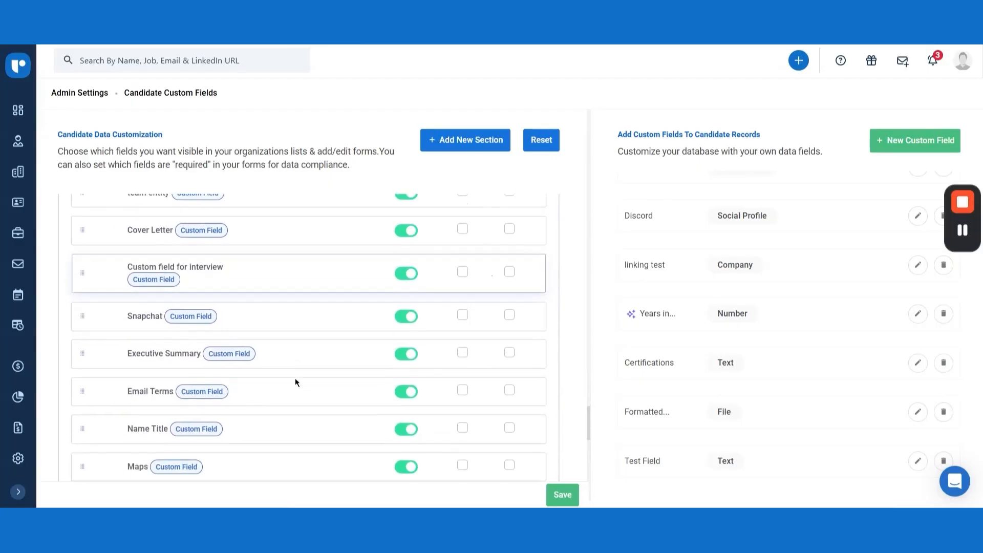
Switch the visibility of the Snapchat custom field off and back on.
click(406, 298)
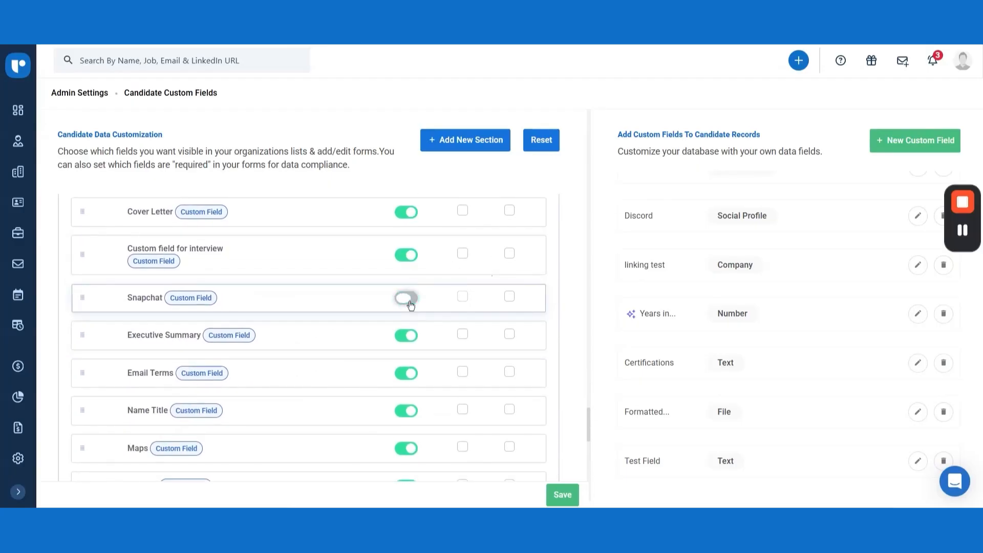
click(406, 297)
Move the Additional Information (Custom Fields) section higher in the section order and save the candidate data customization.
scroll(505, 325, down, 3)
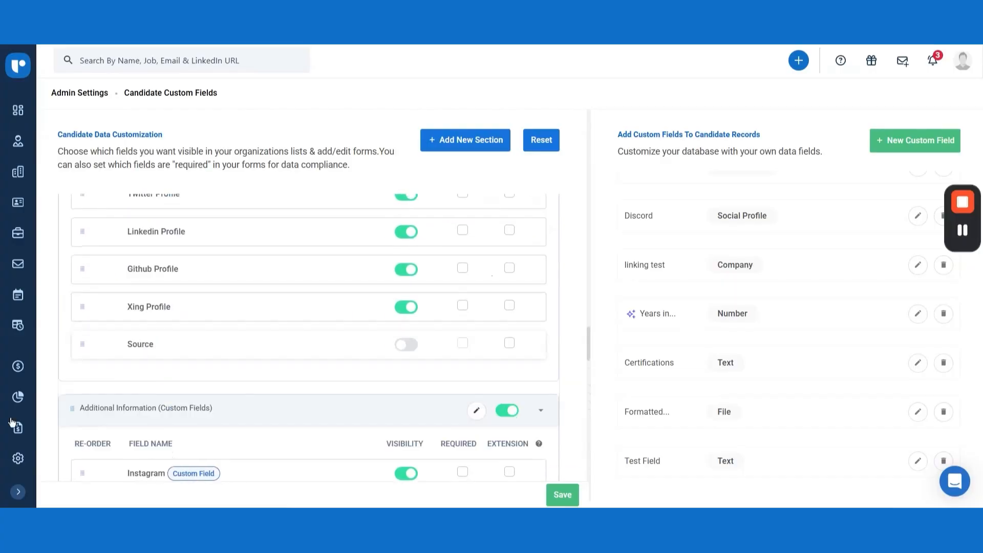
drag(75, 409, 259, 327)
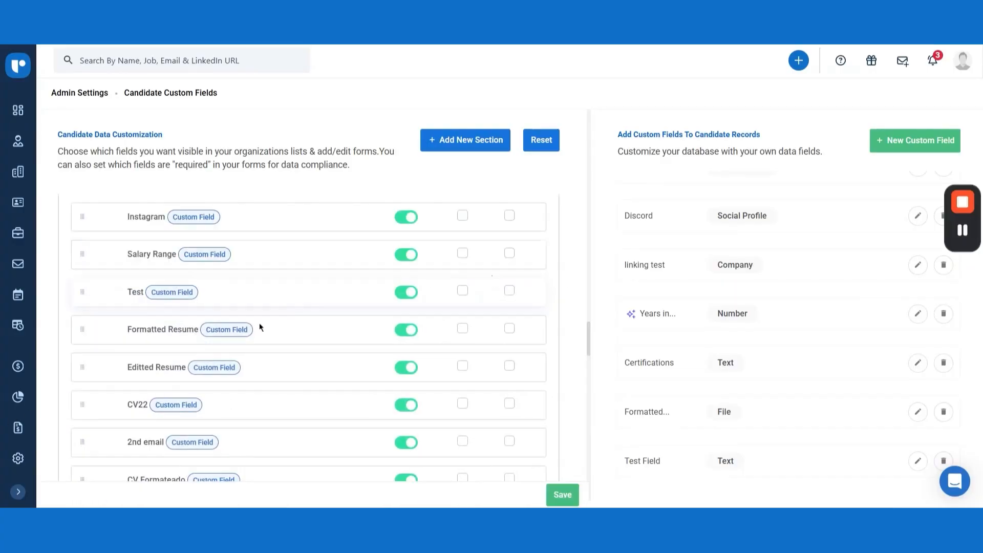
click(561, 495)
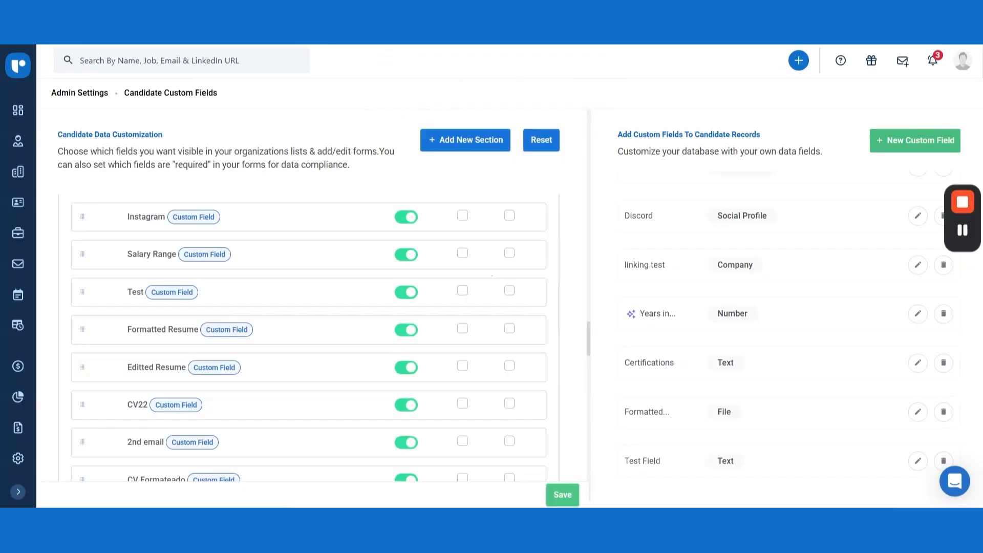
scroll(544, 389, up, 1)
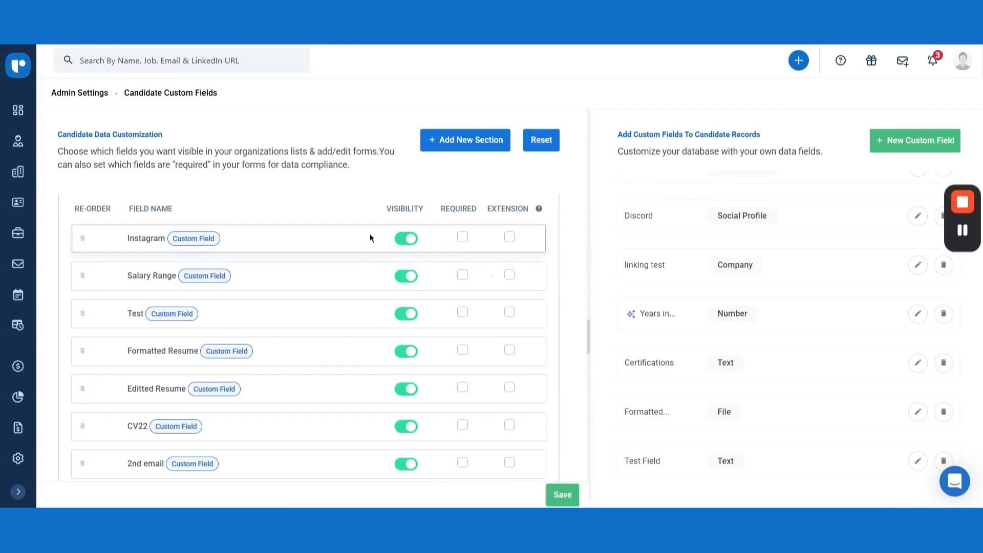
On a candidate's profile, replace the Willing to Relocate overview field with Test Field, and save the Test Field entry without a value.
click(17, 152)
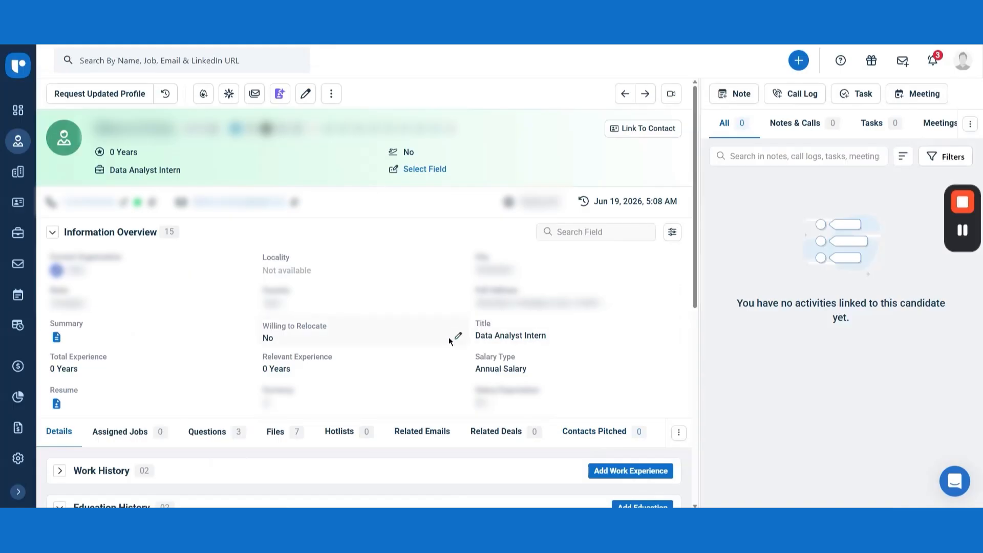
click(457, 337)
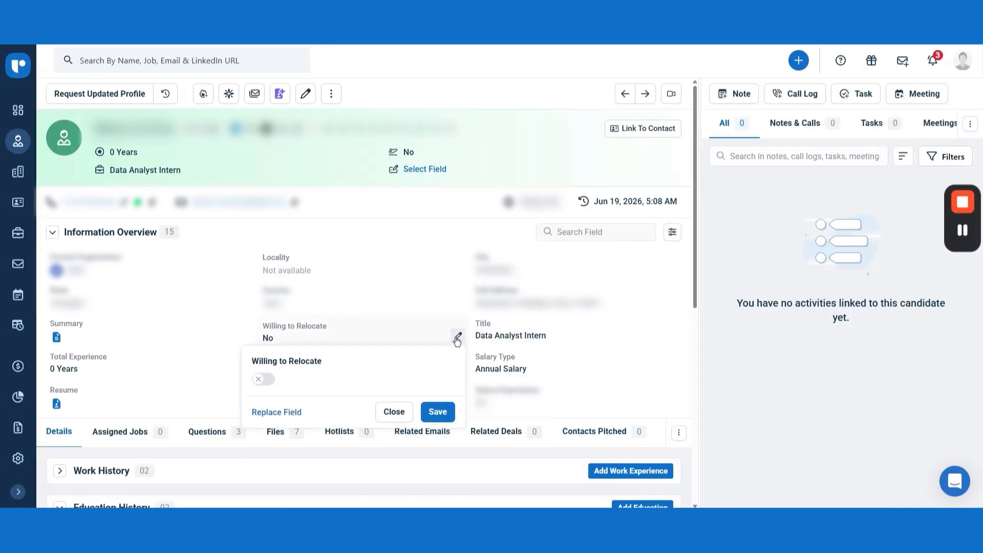
click(266, 414)
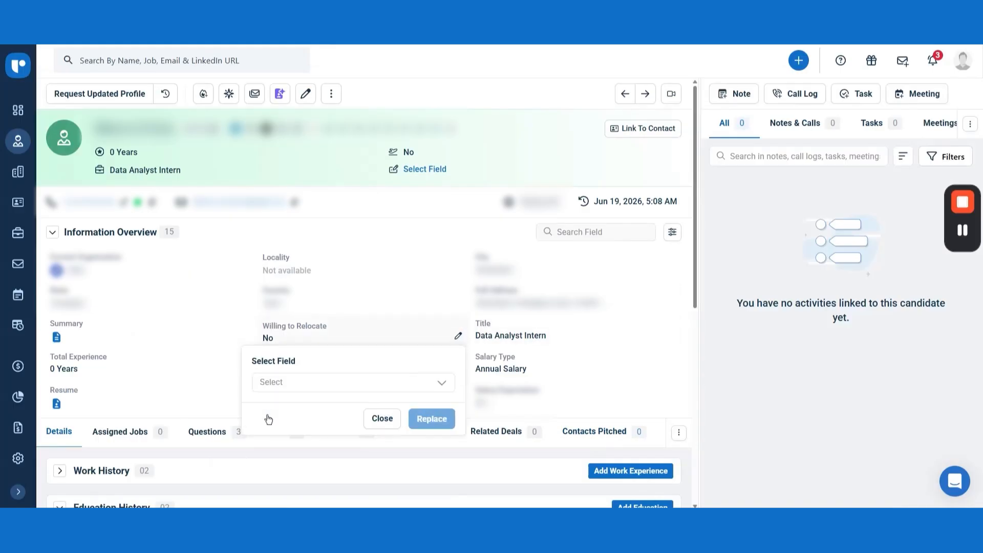
click(292, 387)
text(test)
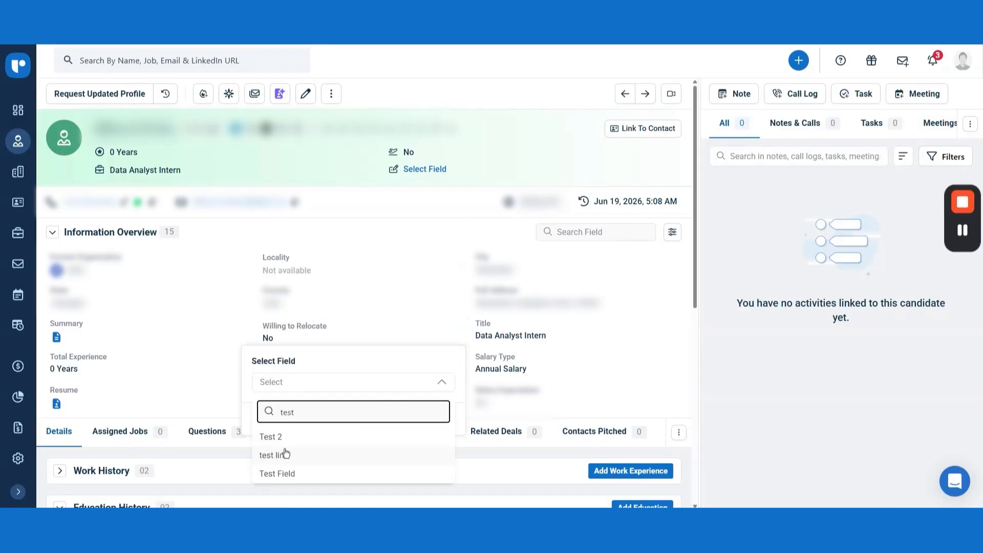
click(285, 471)
click(443, 422)
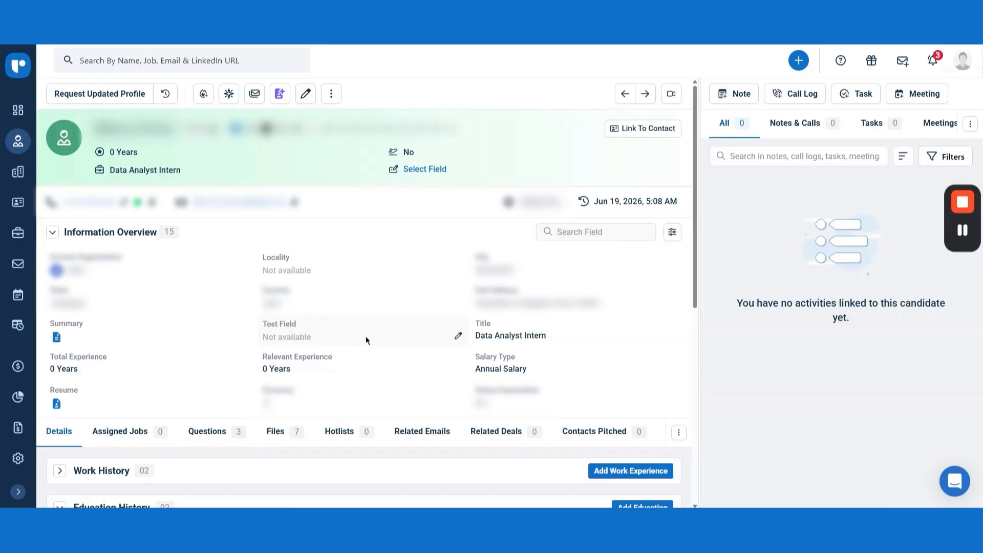
click(459, 336)
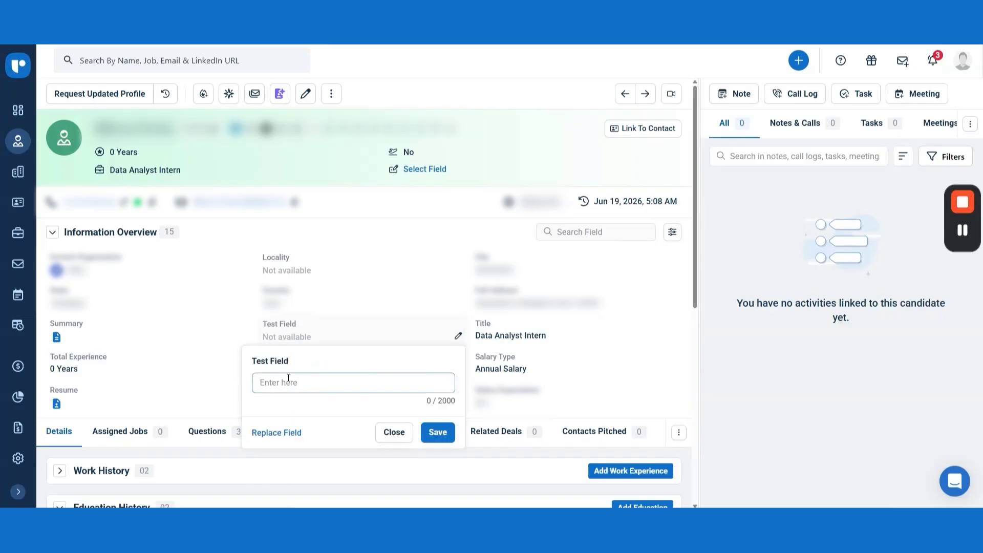
click(438, 432)
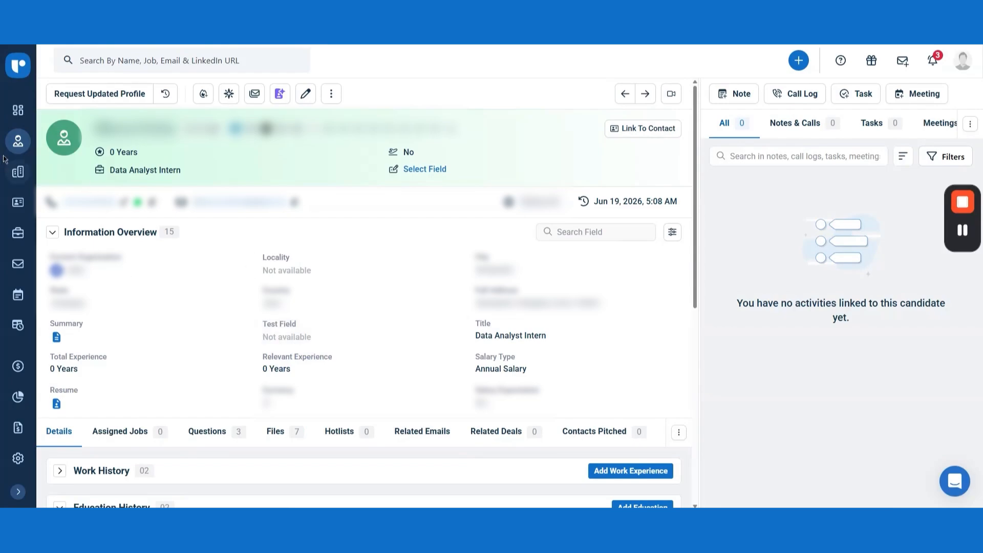
Return to the list of all candidates and enable the Test Field column in the table customization.
click(18, 140)
click(937, 95)
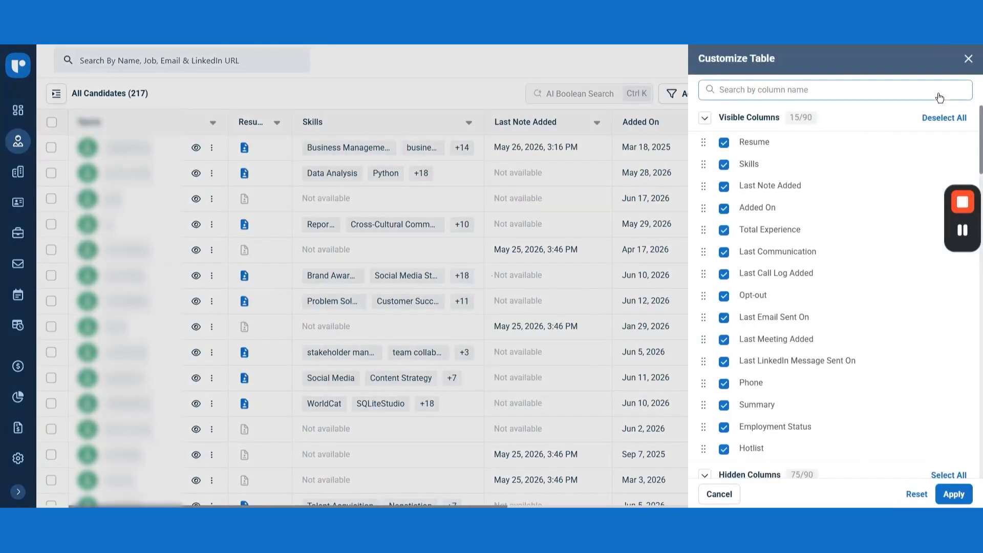
click(914, 98)
text(test)
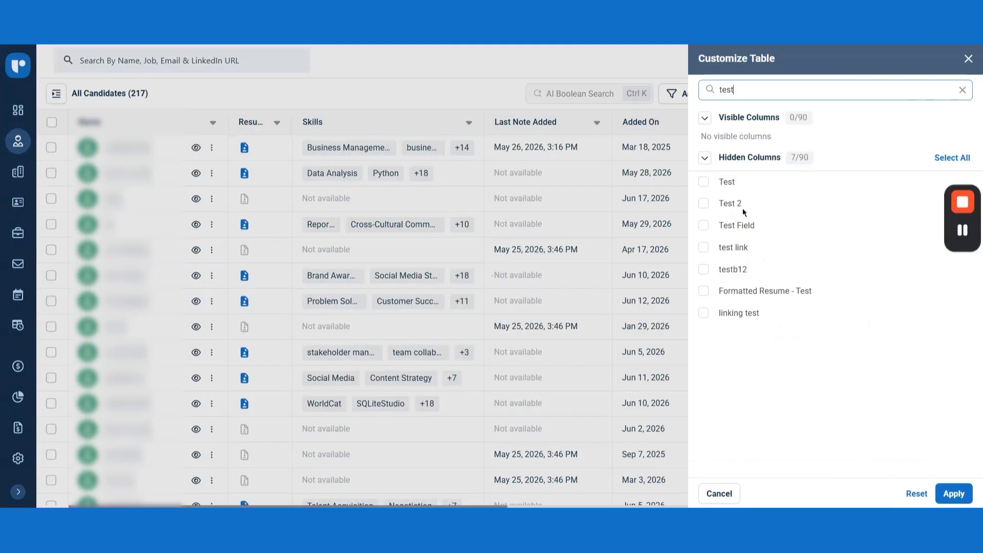
click(705, 227)
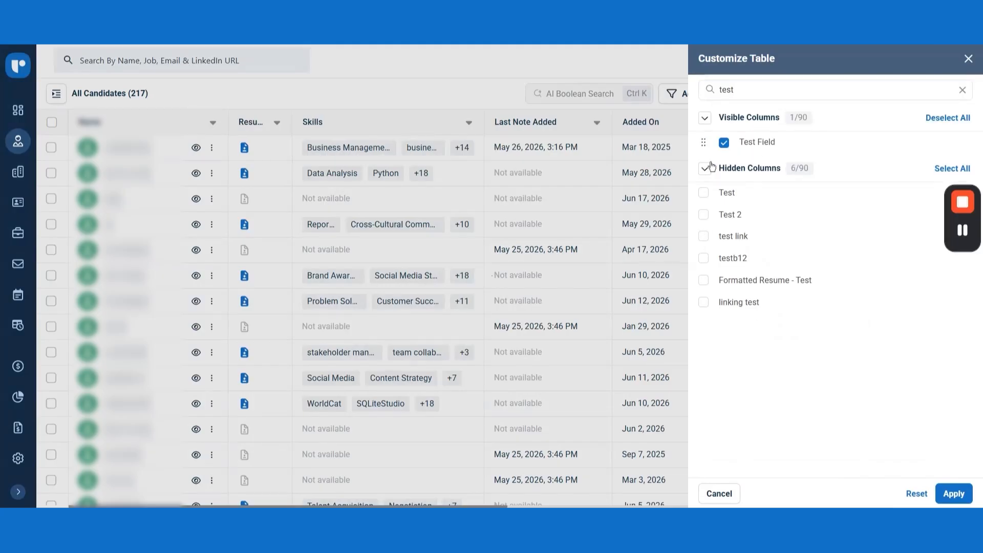
Place the Test Field column directly after Resume in the visible column order and apply the table customization.
click(962, 89)
scroll(706, 407, down, 3)
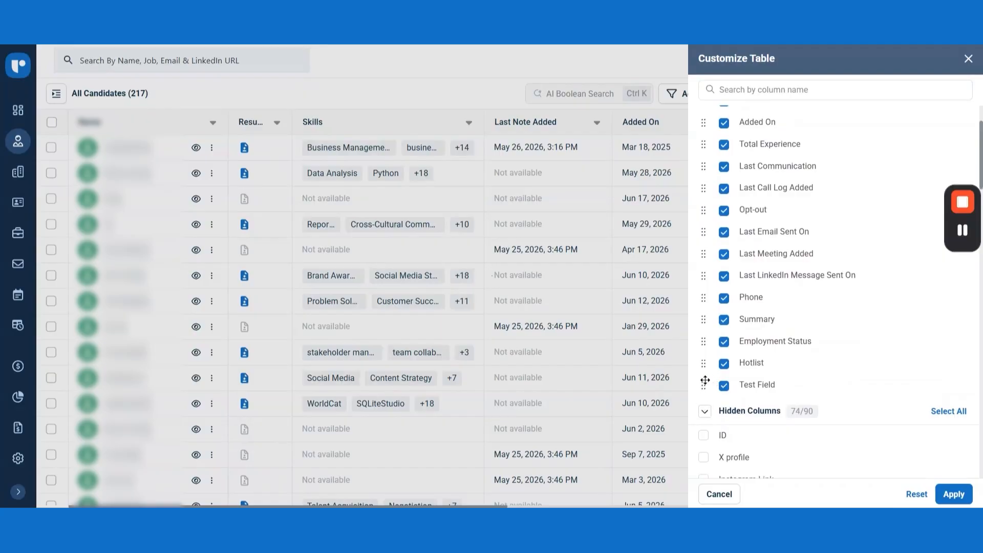
drag(704, 385, 704, 165)
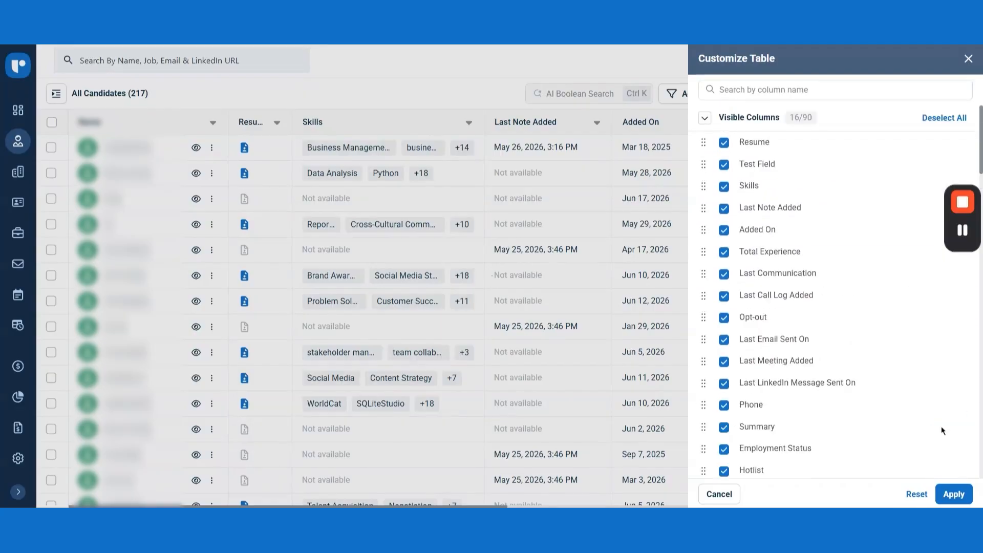
click(953, 494)
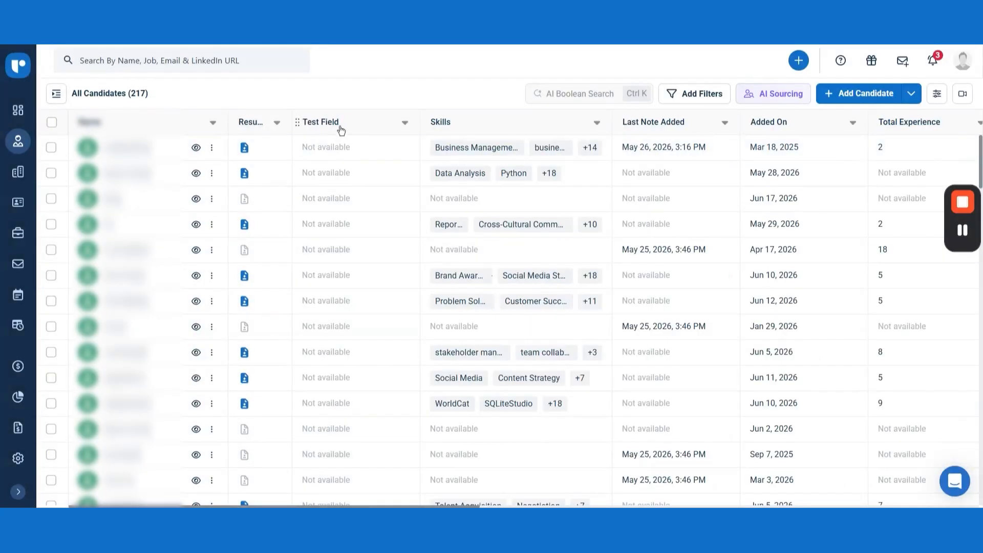